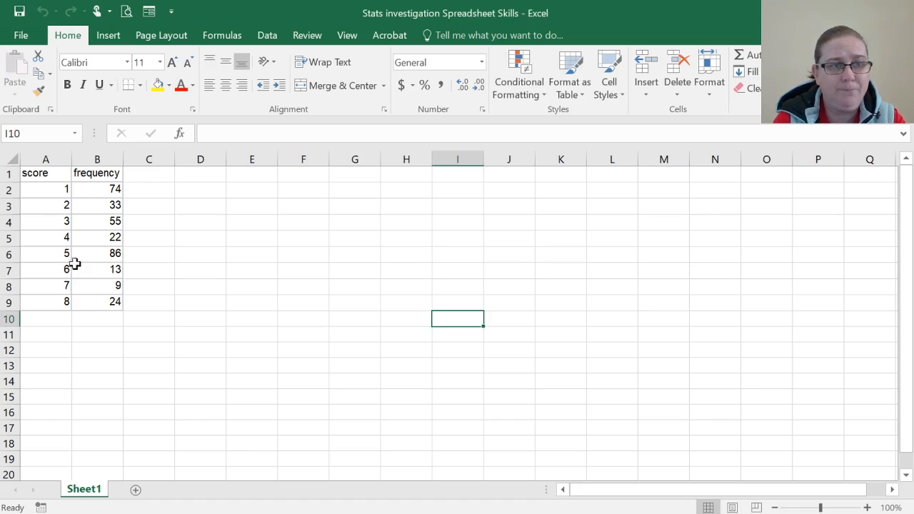
Step: Insert a PivotChart from A1:B9 on a new worksheet, with score as the axis and frequency as the values
left_click_drag(47, 173, 97, 302)
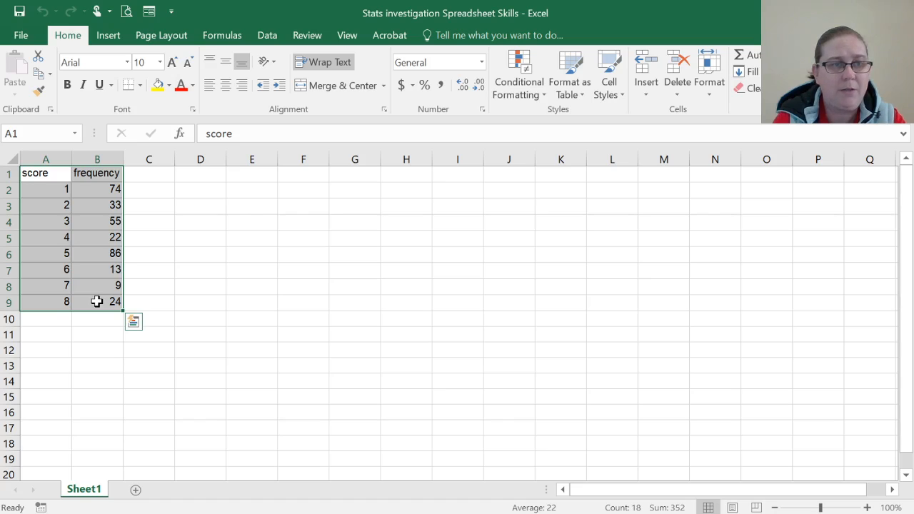
left_click(107, 37)
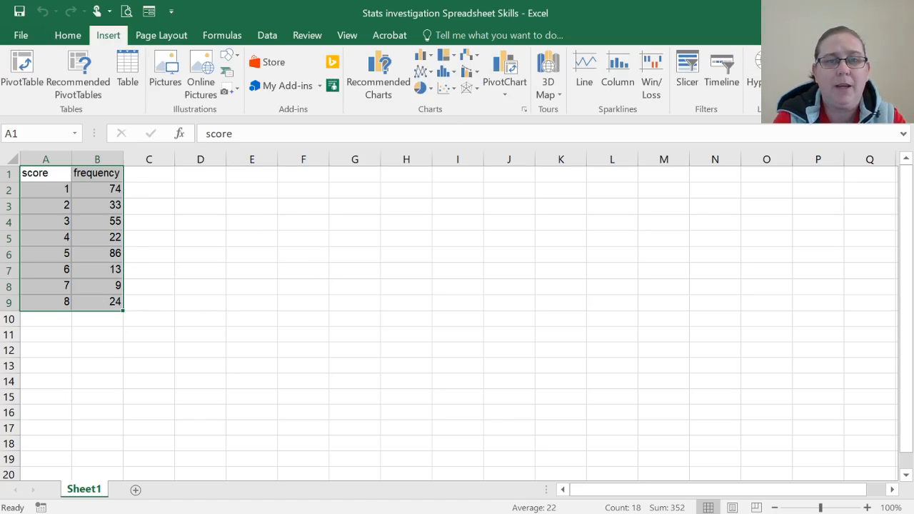
left_click(517, 98)
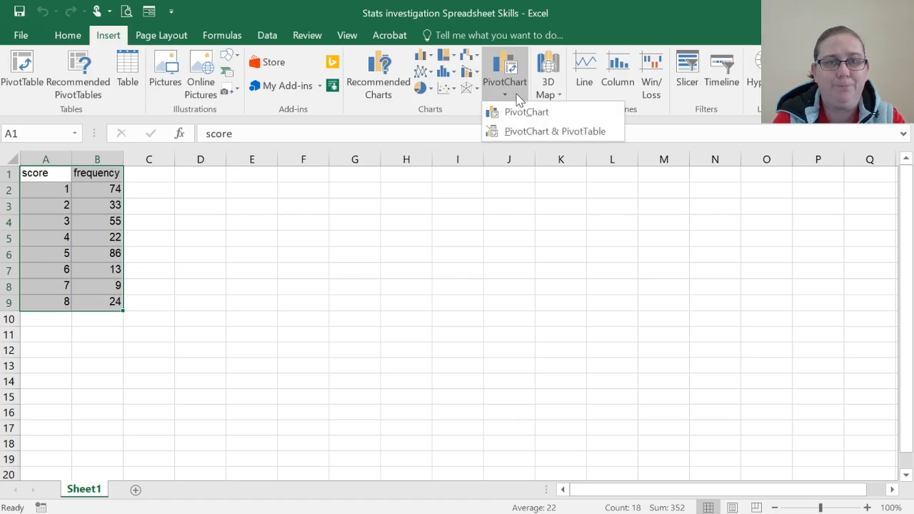
left_click(519, 113)
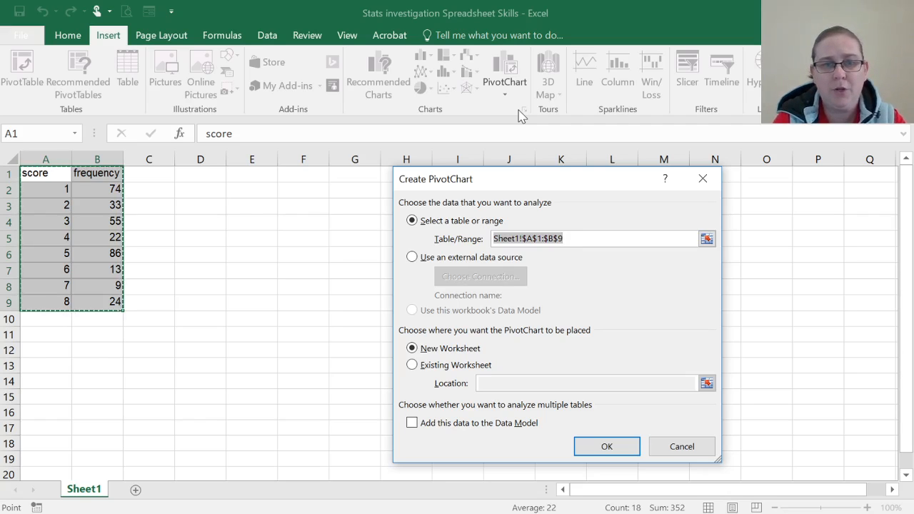
left_click(619, 447)
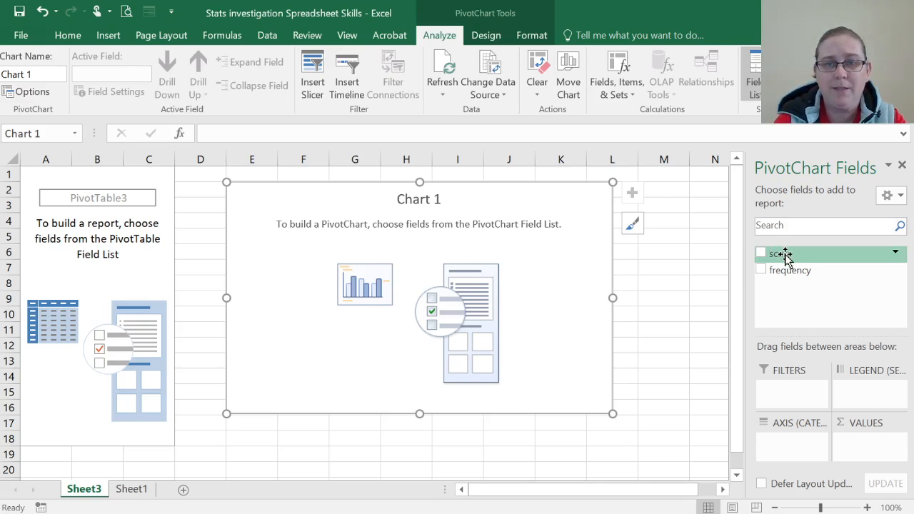
left_click_drag(787, 255, 783, 446)
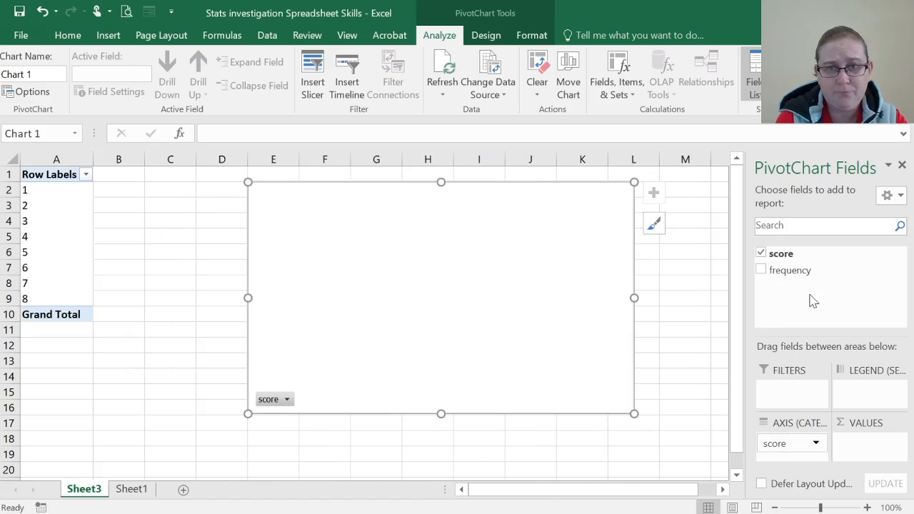
left_click_drag(805, 277, 875, 446)
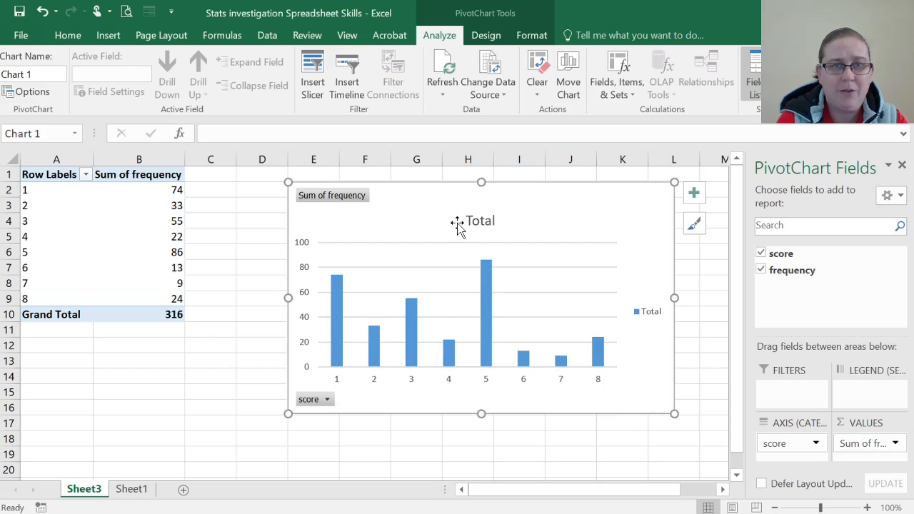
Step: Apply the dark chart style with gridlines and glowing outlined columns to the PivotChart
left_click(495, 40)
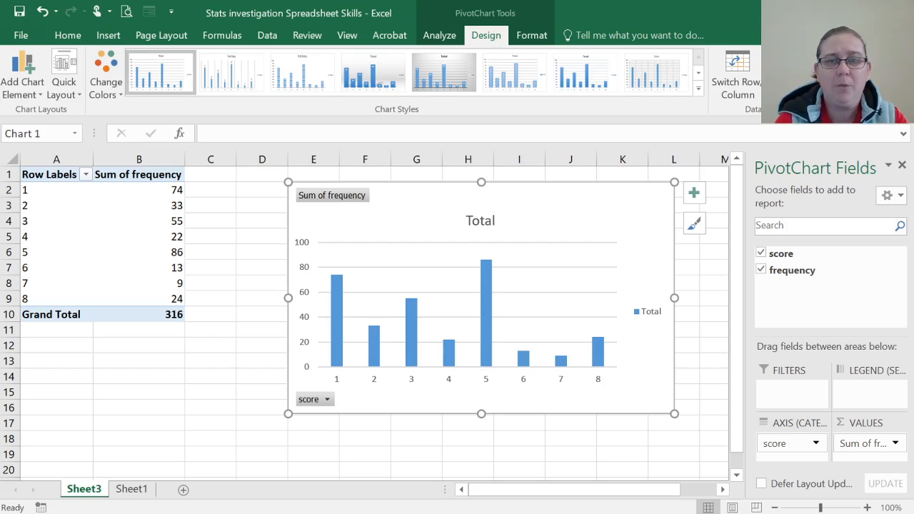
left_click(699, 88)
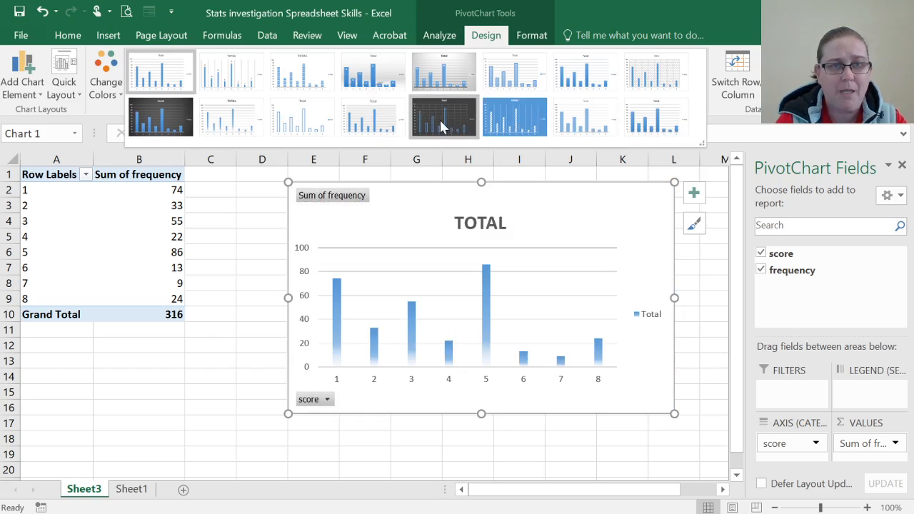
left_click(461, 126)
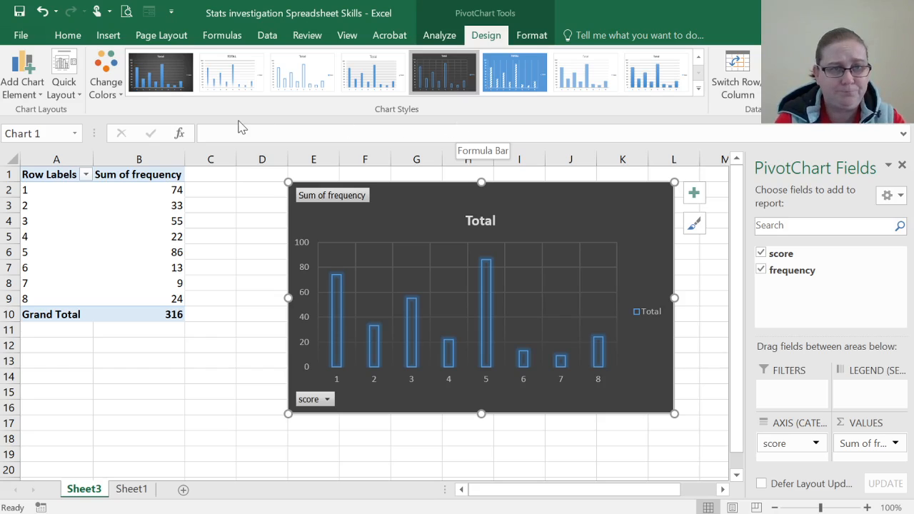
Step: Recolour the chart with the third Colorful palette, starting with orange, and apply Layout 8 as its quick layout
left_click(106, 91)
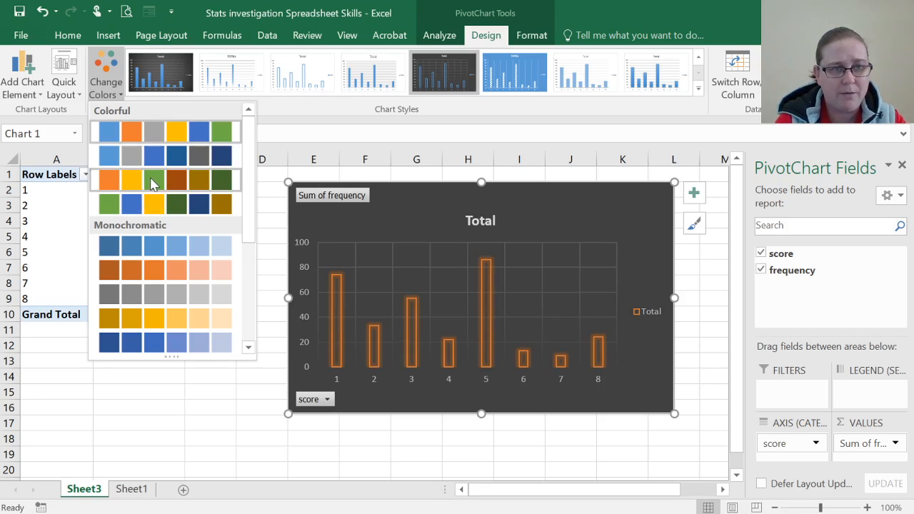
left_click(150, 179)
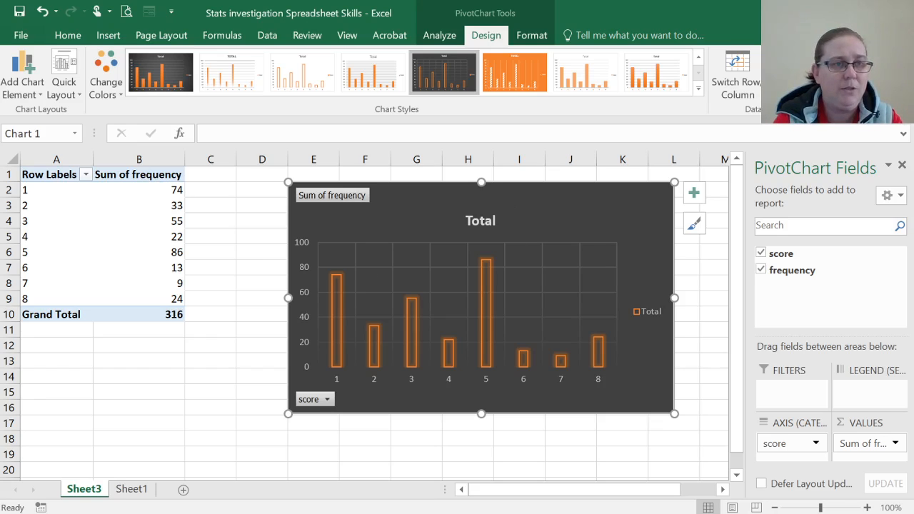
left_click(71, 98)
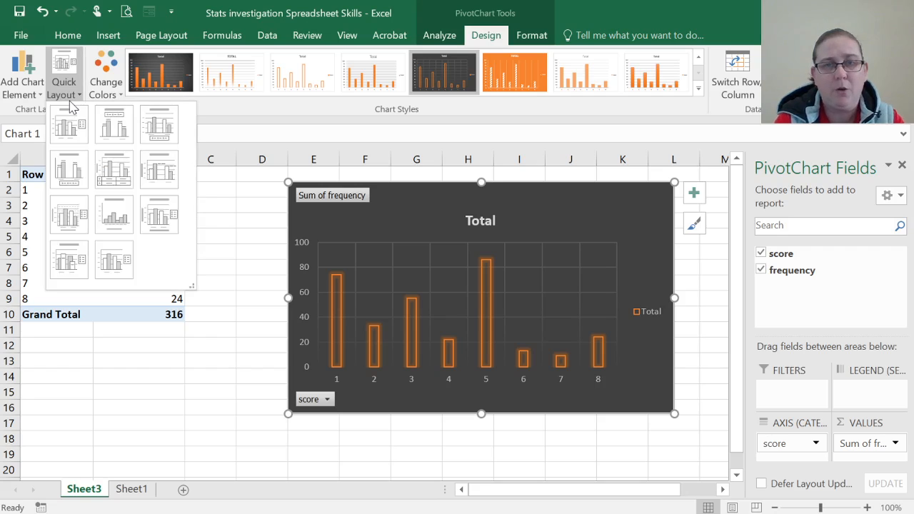
left_click(121, 216)
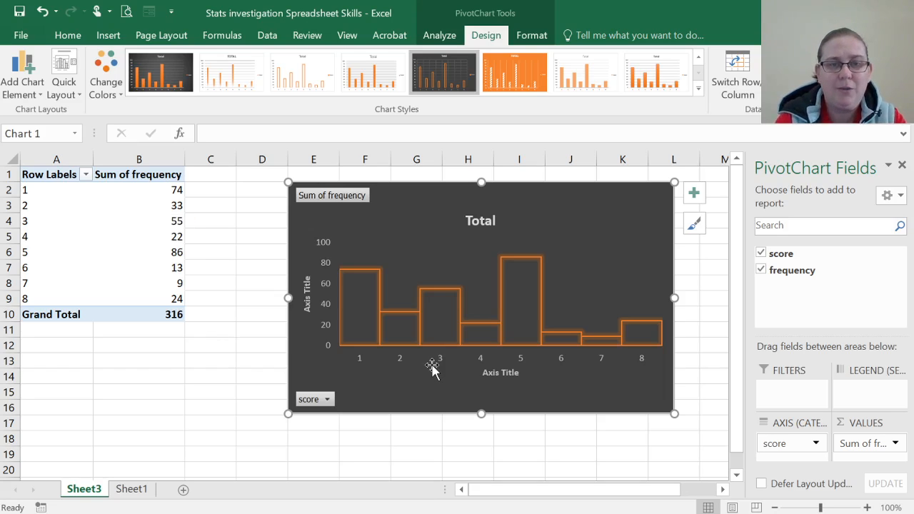
Step: Replace the horizontal axis title's placeholder text with "Score"
left_click(492, 369)
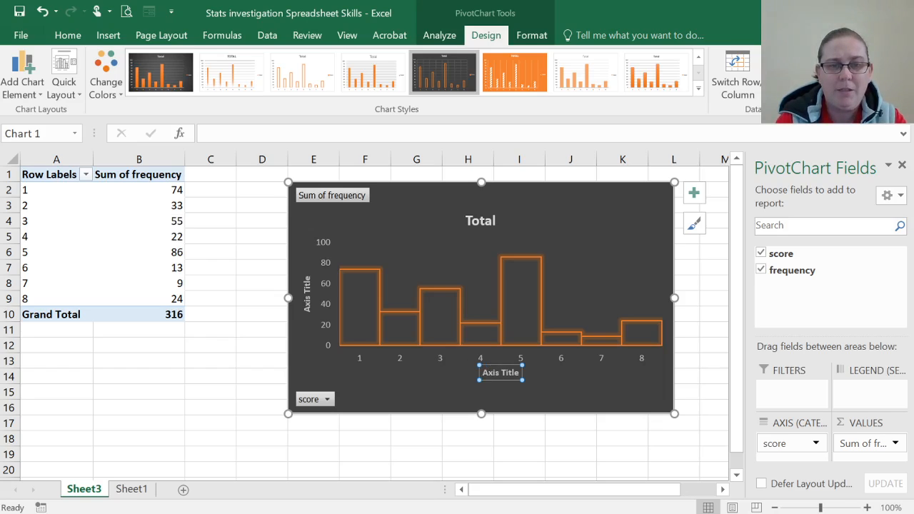
left_click_drag(481, 373, 520, 376)
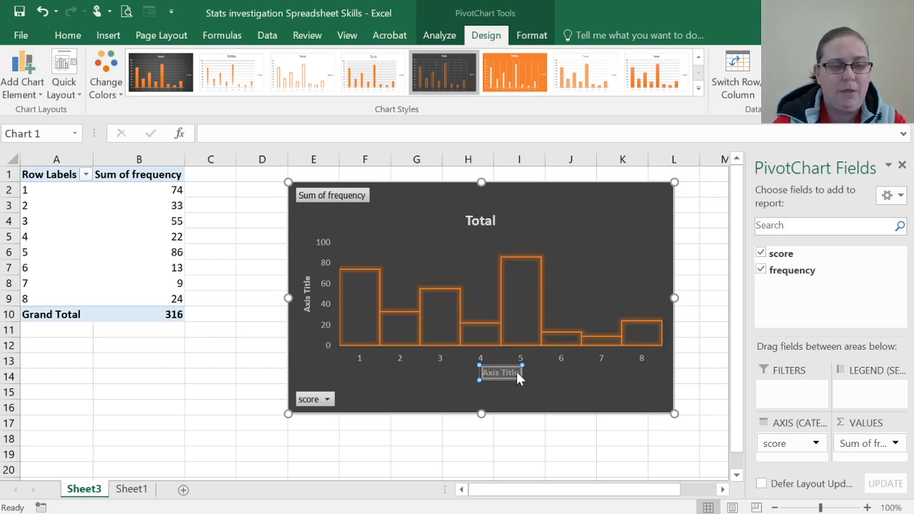
type("Score")
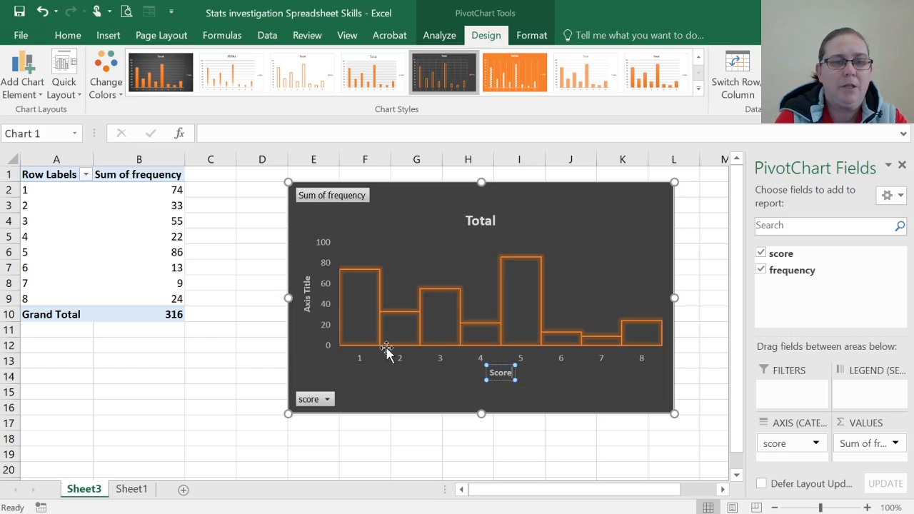
Step: Replace the vertical axis title's placeholder text with "Frequency"
left_click(307, 312)
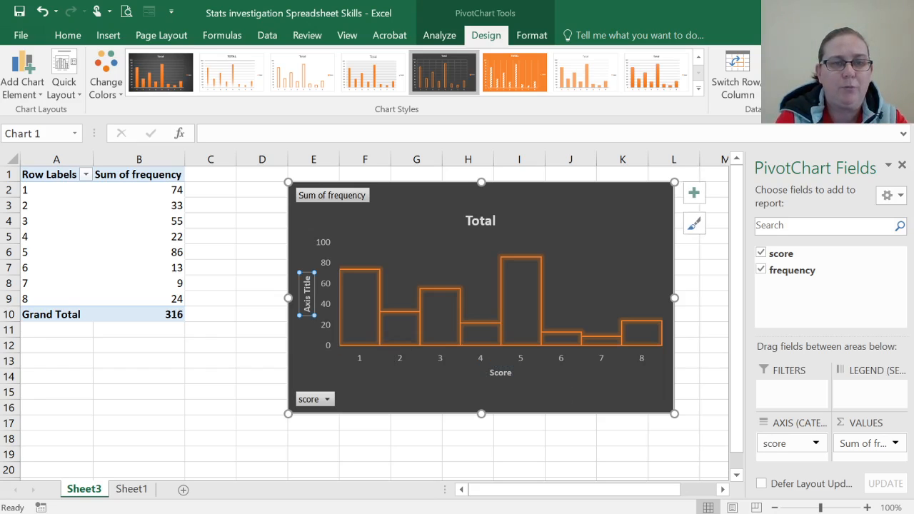
left_click(307, 312)
left_click_drag(307, 312, 307, 273)
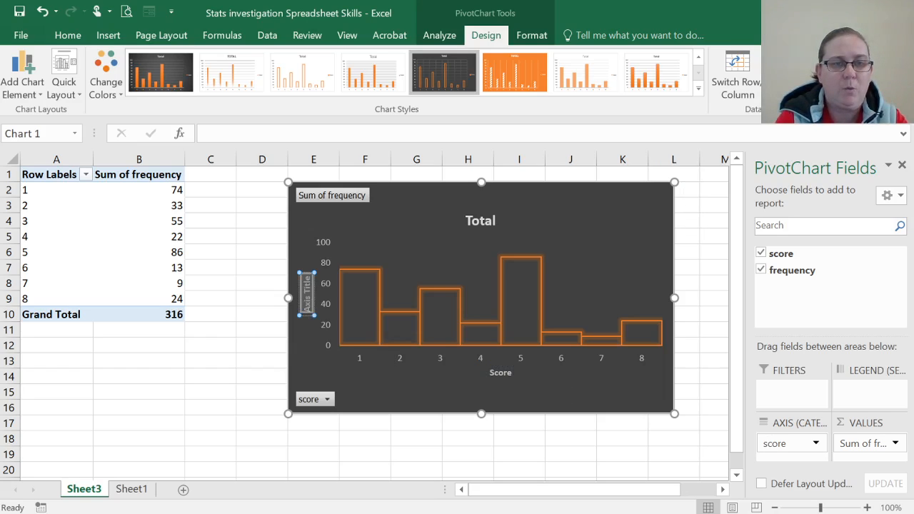
type("Frequ")
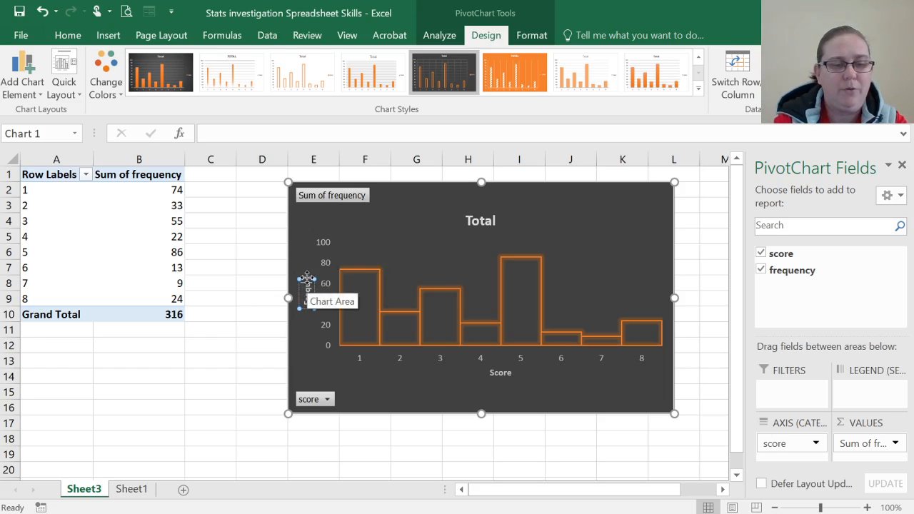
type("ency")
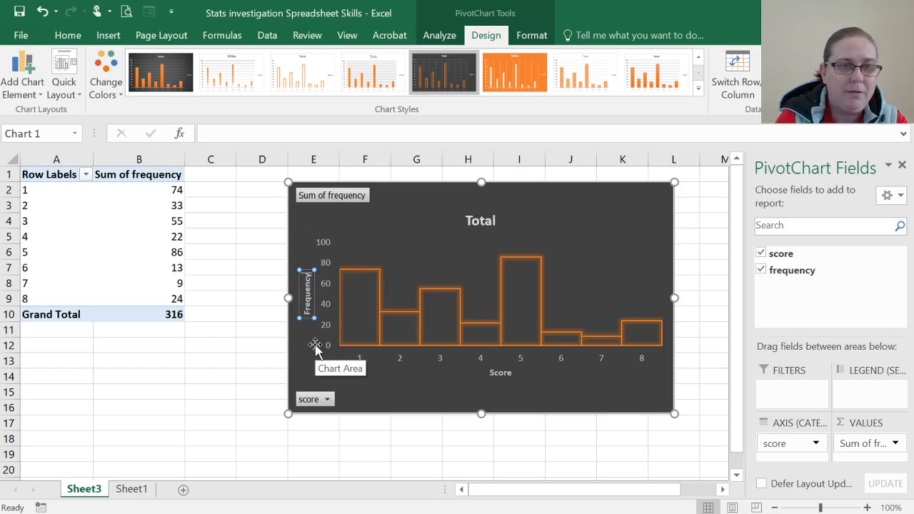
key("Return")
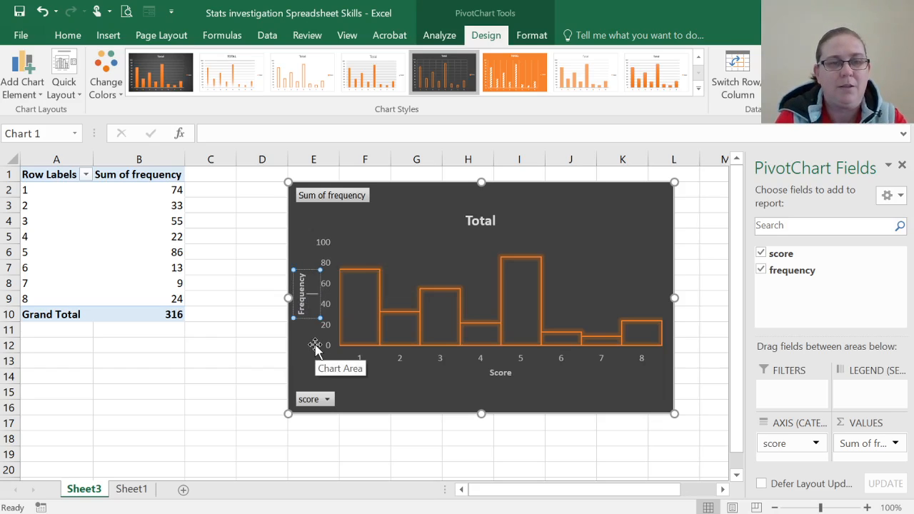
key("BackSpace")
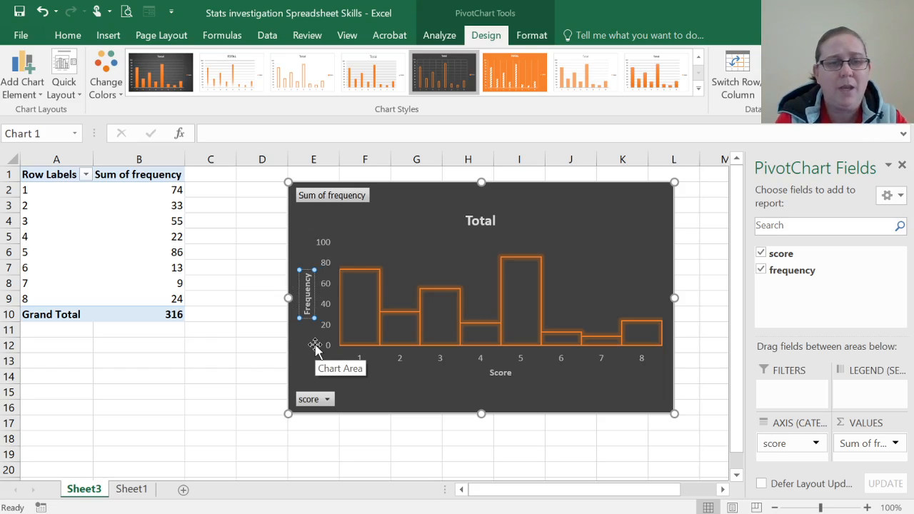
Step: Enlarge the Frequency and Score axis titles to font size 10.5
left_click(295, 309)
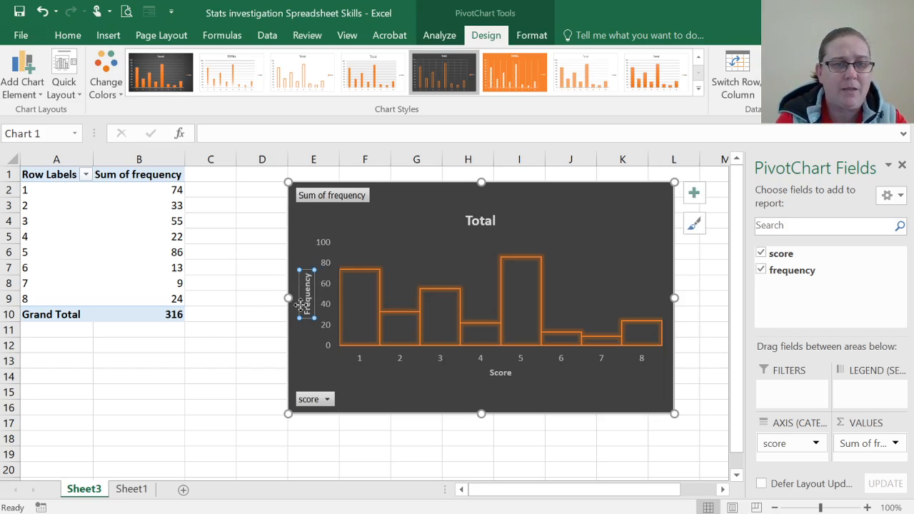
left_click(68, 35)
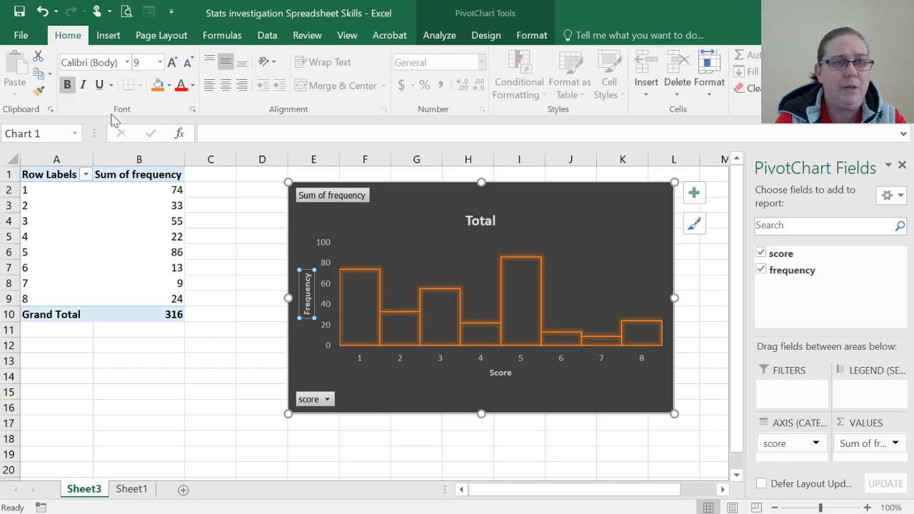
left_click(174, 63)
left_click(173, 63)
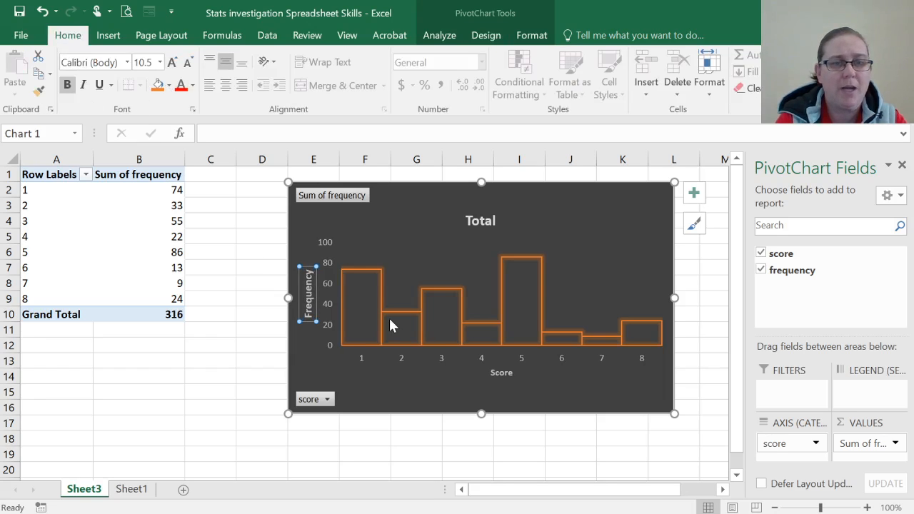
left_click(498, 375)
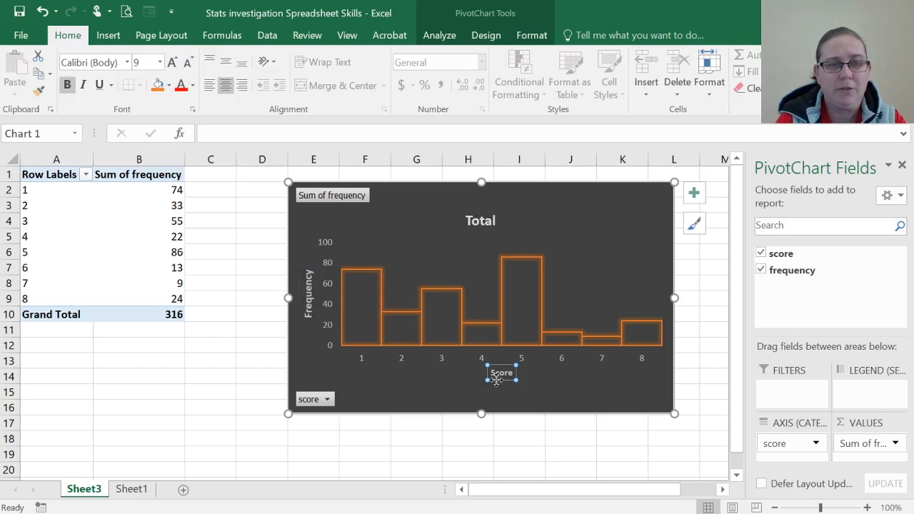
left_click(172, 63)
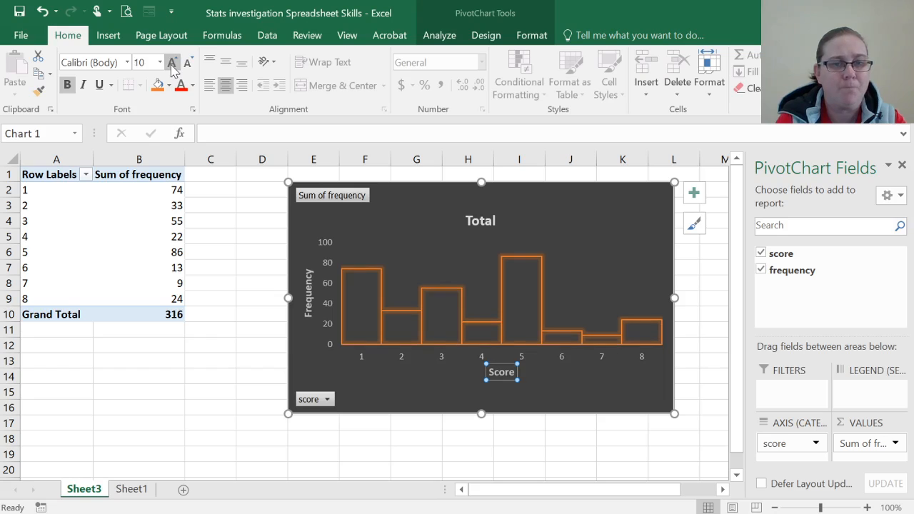
left_click(172, 62)
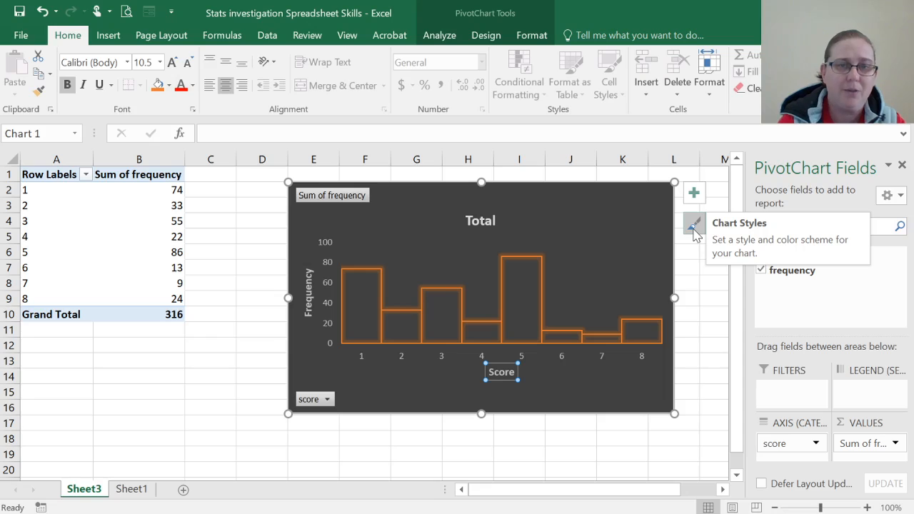
left_click(478, 221)
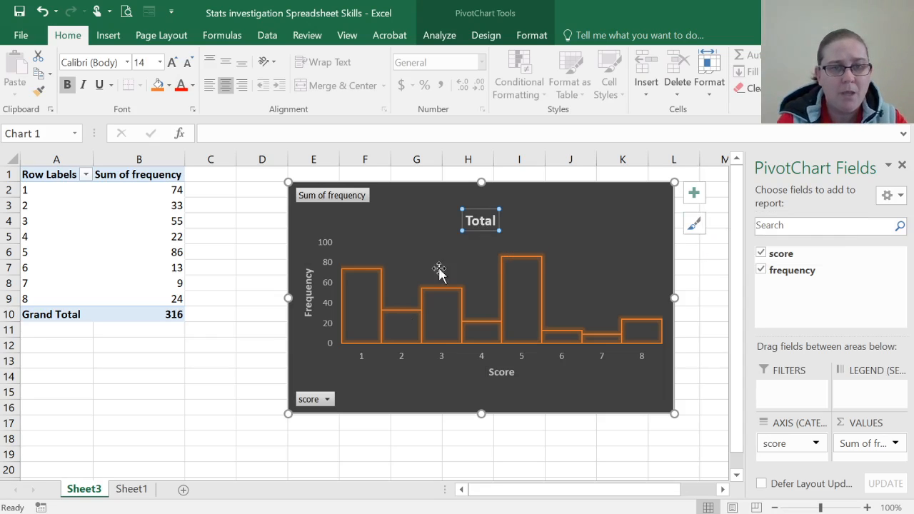
Step: Filter the chart's score field to exclude score 7
left_click(316, 399)
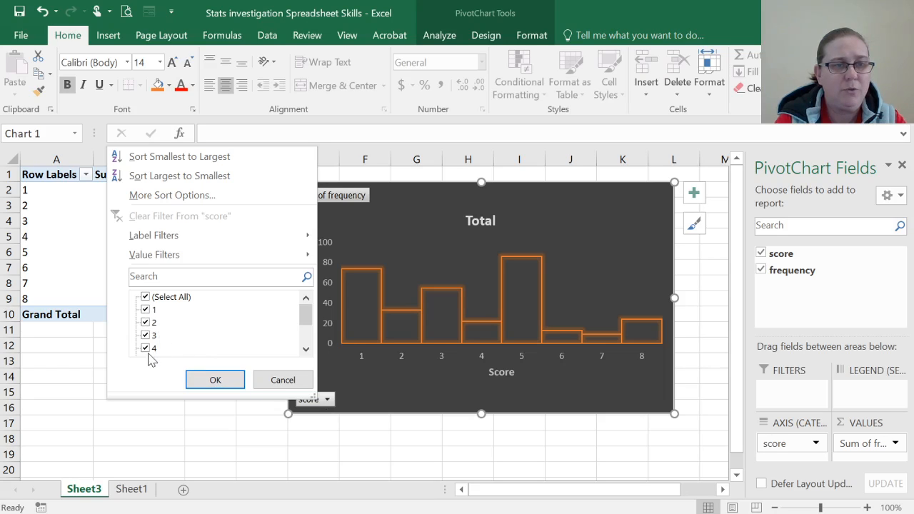
left_click(306, 349)
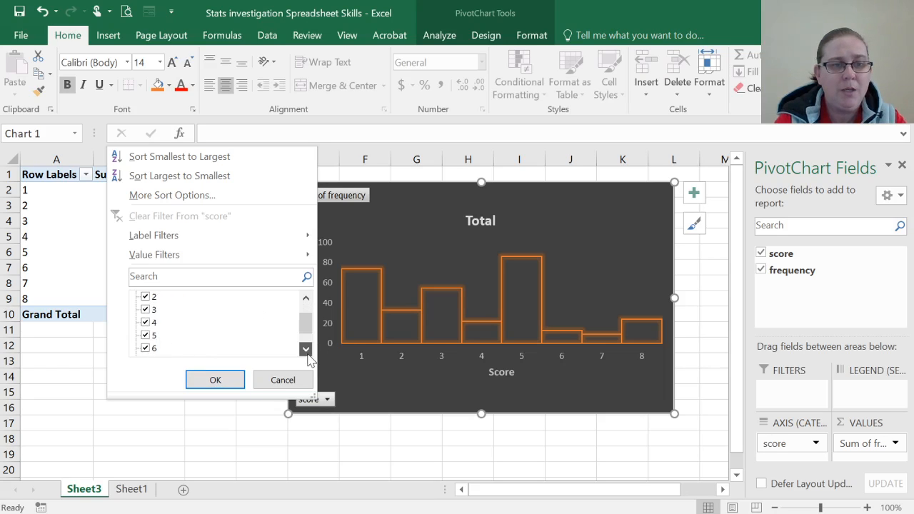
left_click(306, 349)
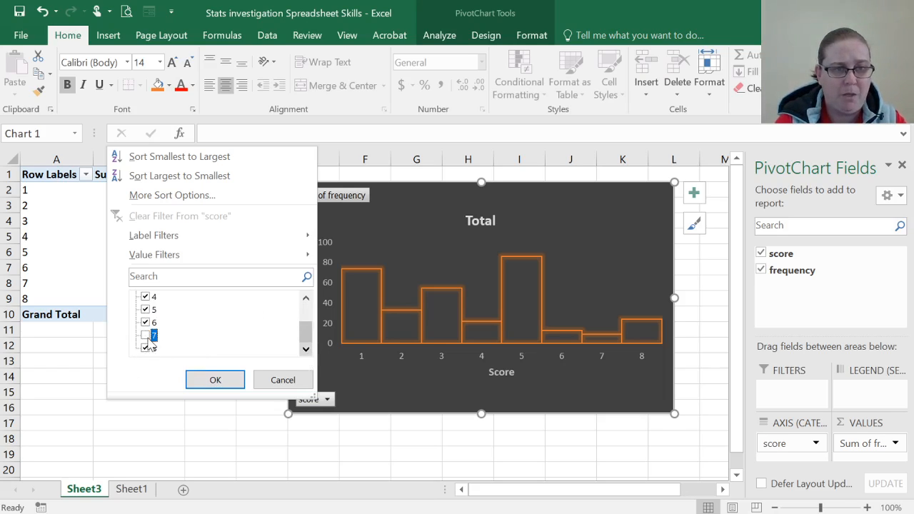
left_click(218, 380)
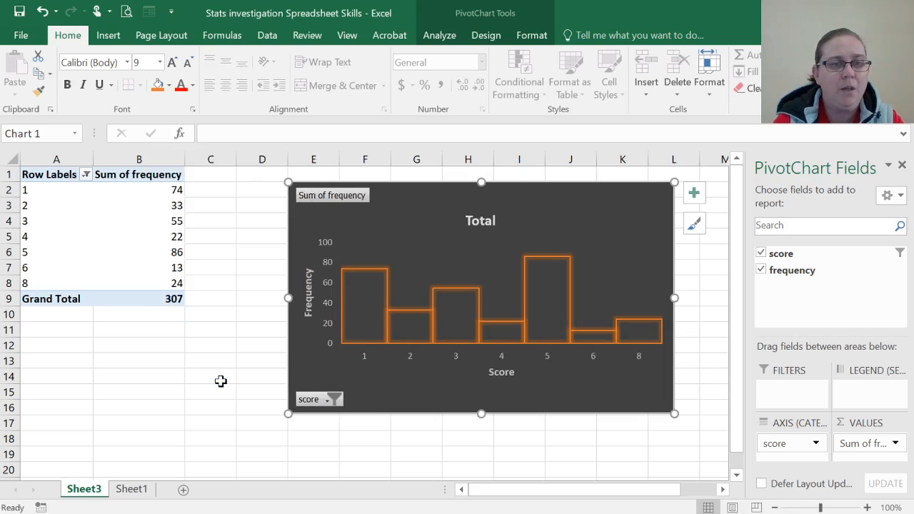
Step: Select all scores in the chart's score filter so that score 7 is included again
left_click(302, 402)
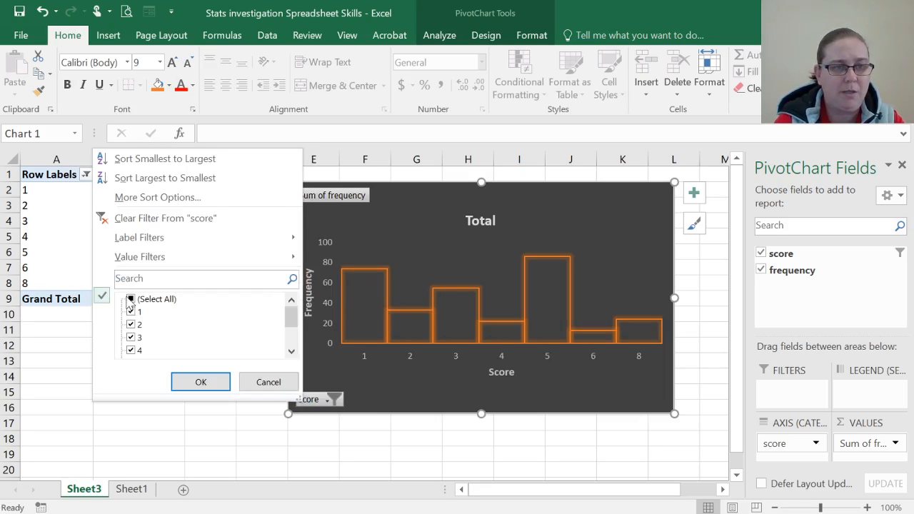
left_click(131, 300)
left_click(188, 380)
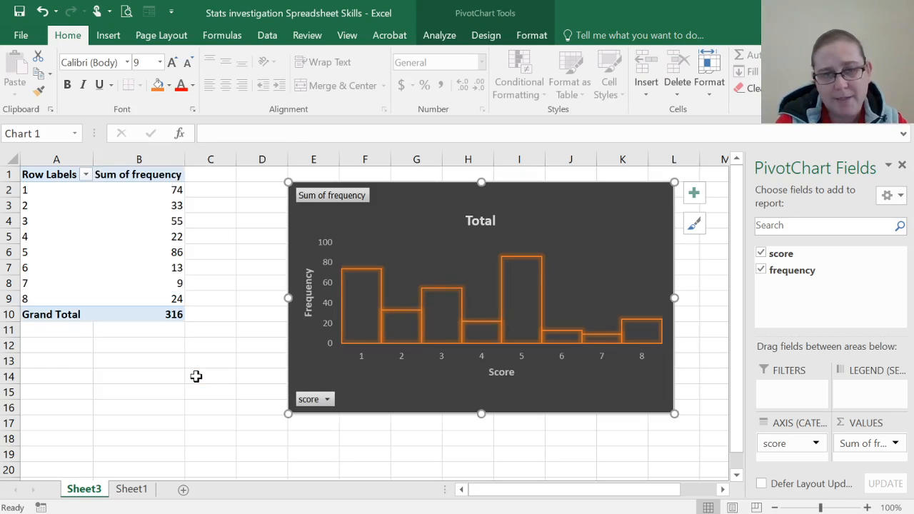
Step: Add primary major horizontal, primary major vertical and primary minor horizontal gridlines to the histogram
left_click(691, 198)
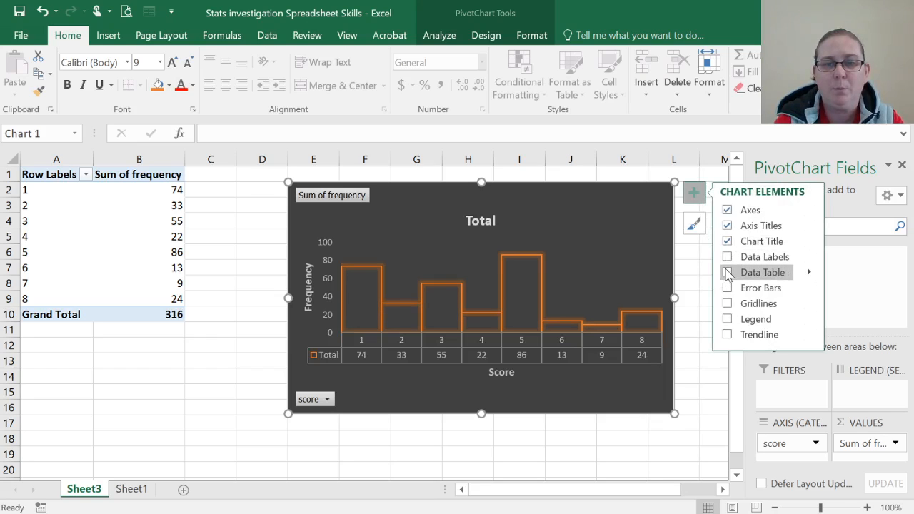
left_click(726, 304)
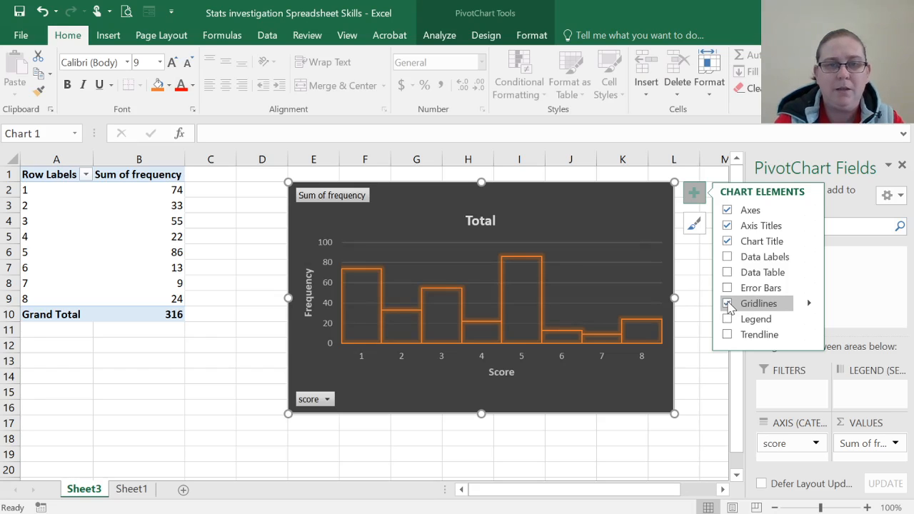
left_click(808, 305)
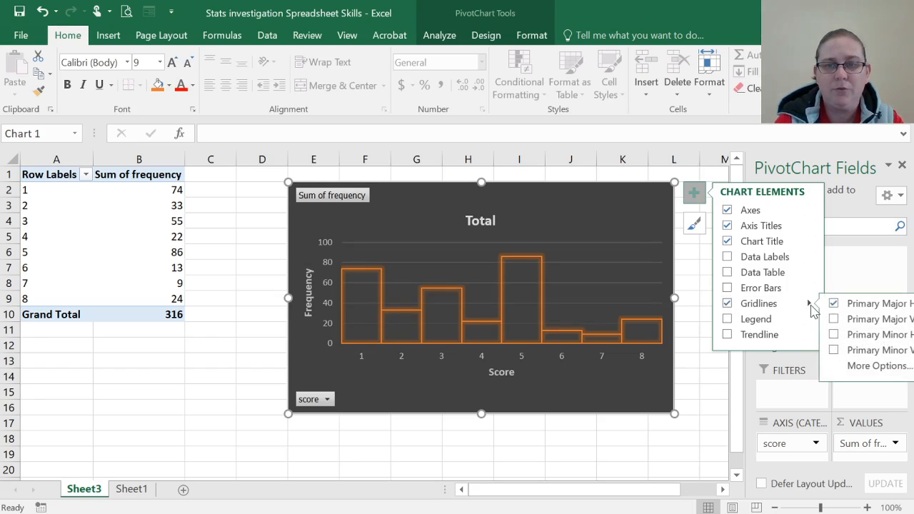
left_click(855, 320)
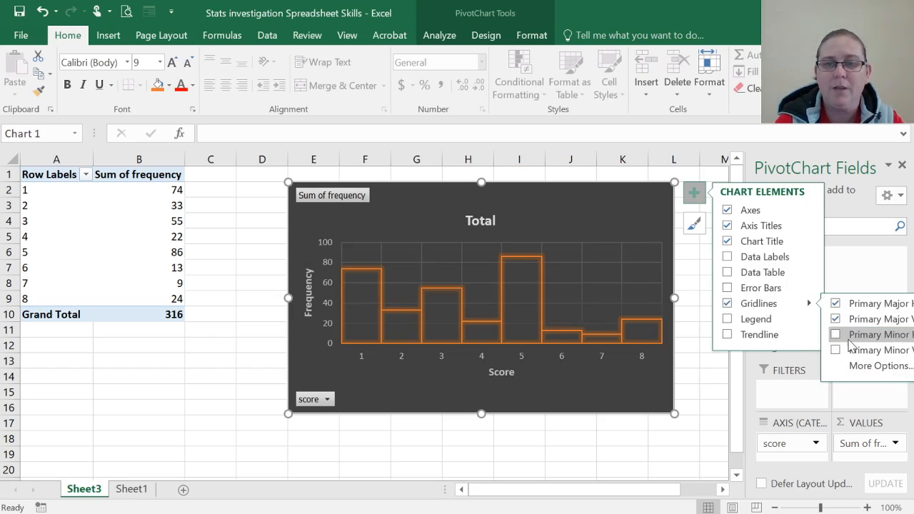
left_click(854, 335)
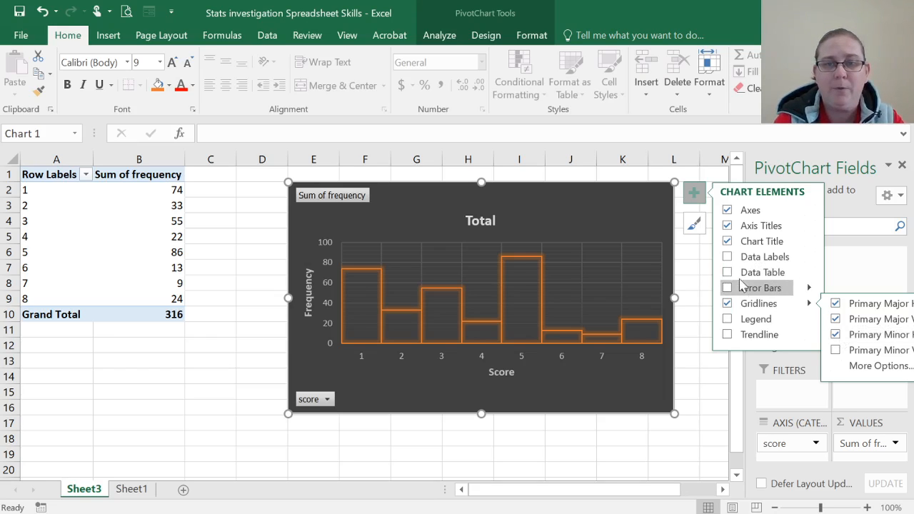
Step: Add data labels to the bars as data callouts with category name and value, and check their further formatting options
left_click(729, 260)
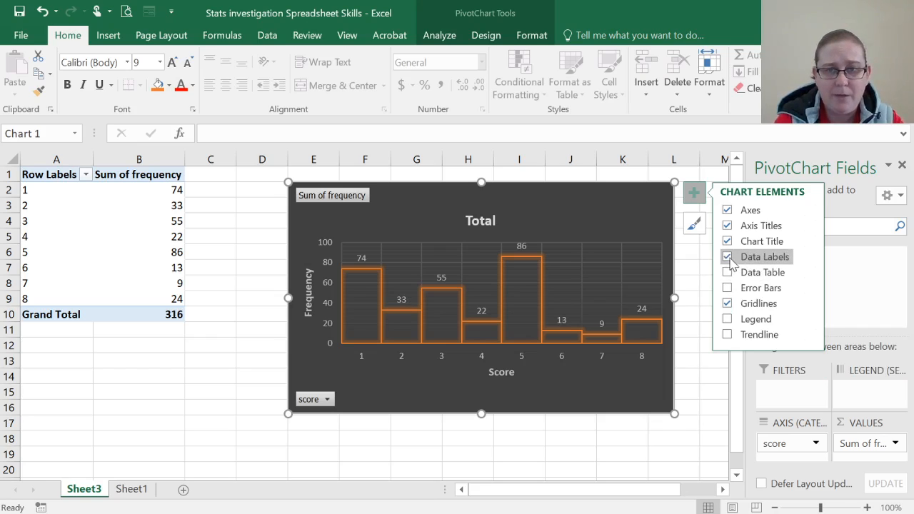
left_click(810, 258)
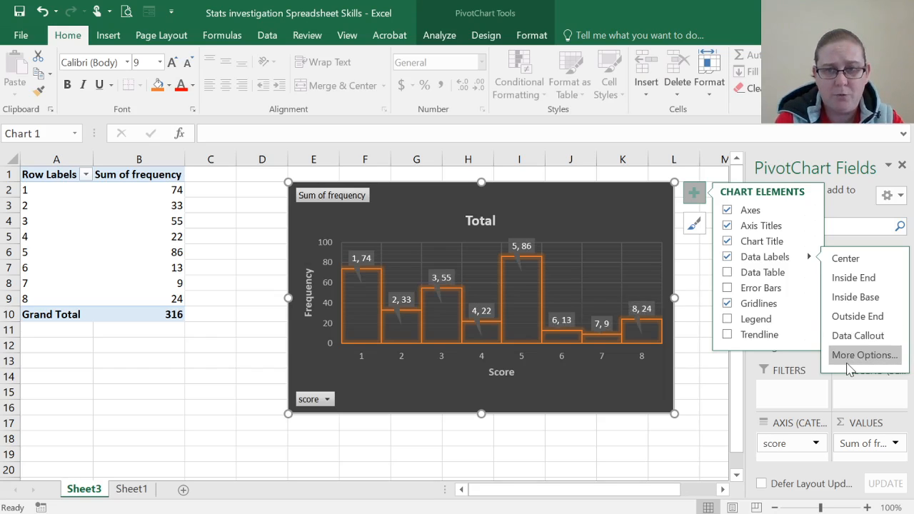
left_click(850, 357)
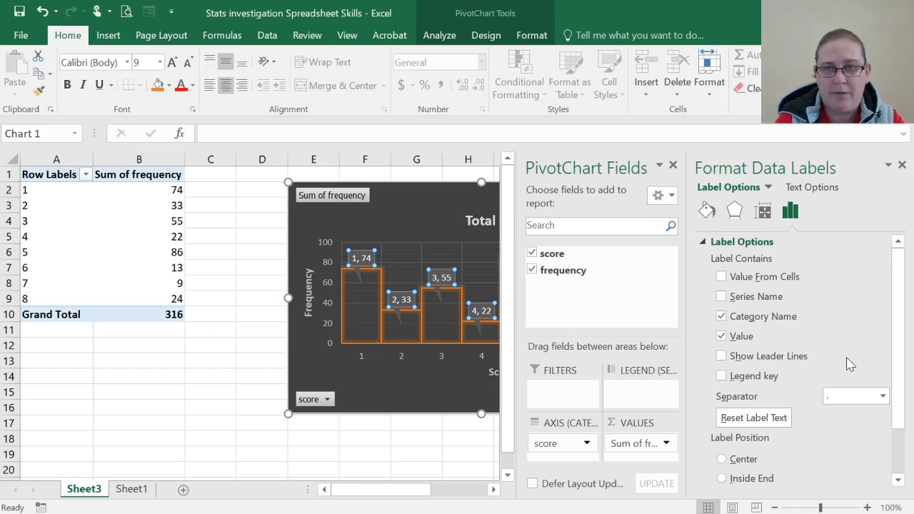
left_click(902, 166)
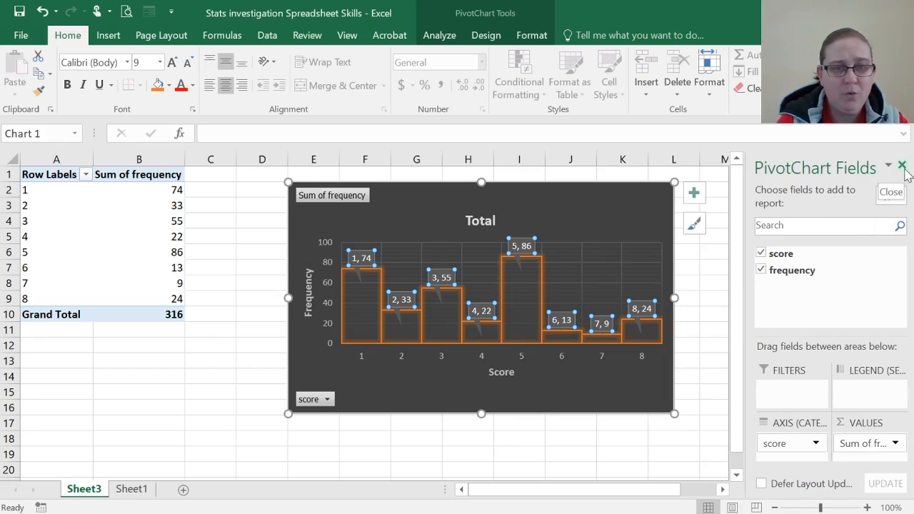
left_click(570, 378)
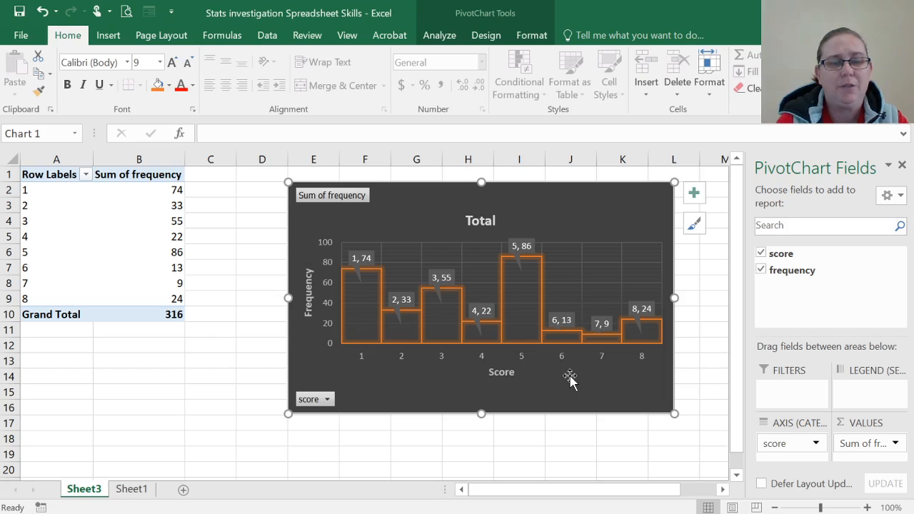